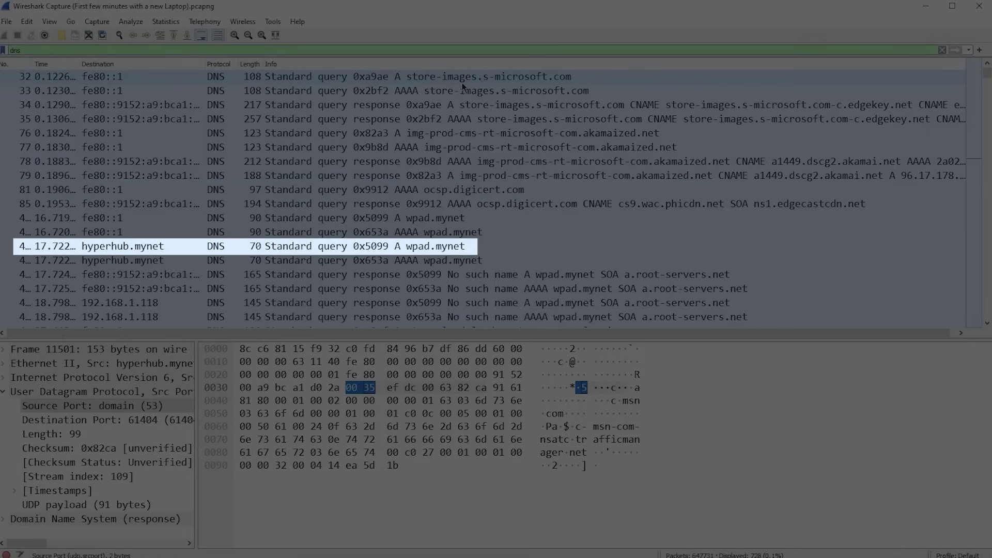
{"action": "scroll", "coordinate": [491, 200], "scroll_direction": "down", "scroll_amount": 4}
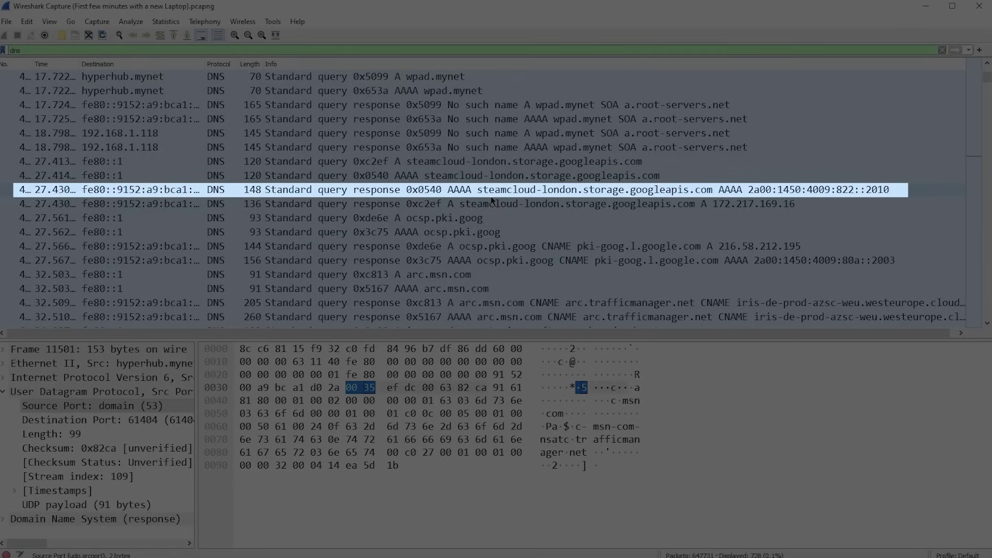
{"action": "scroll", "coordinate": [491, 200], "scroll_direction": "down", "scroll_amount": 5}
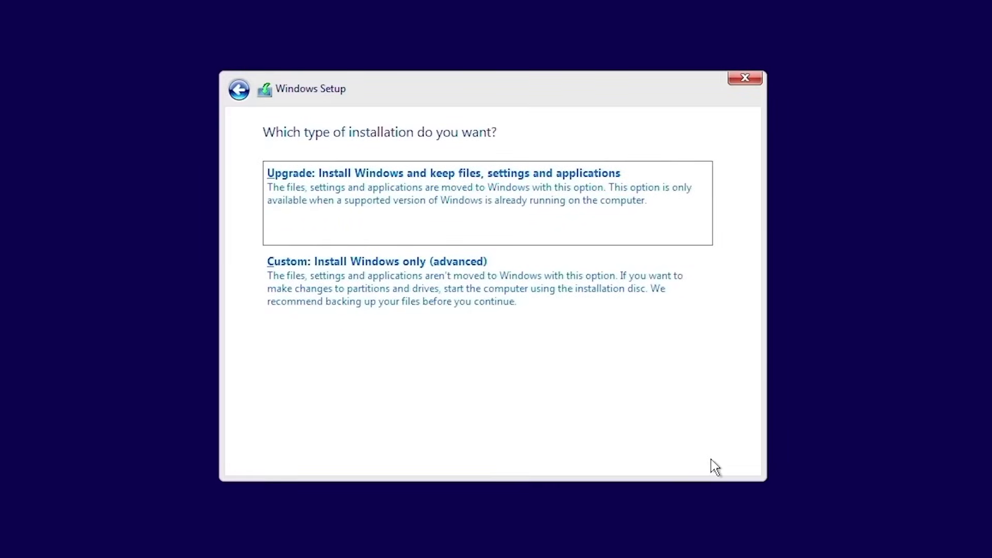
Step: Choose 'Custom: Install Windows only (advanced)' as the installation type
{"action": "left_click", "coordinate": [403, 305]}
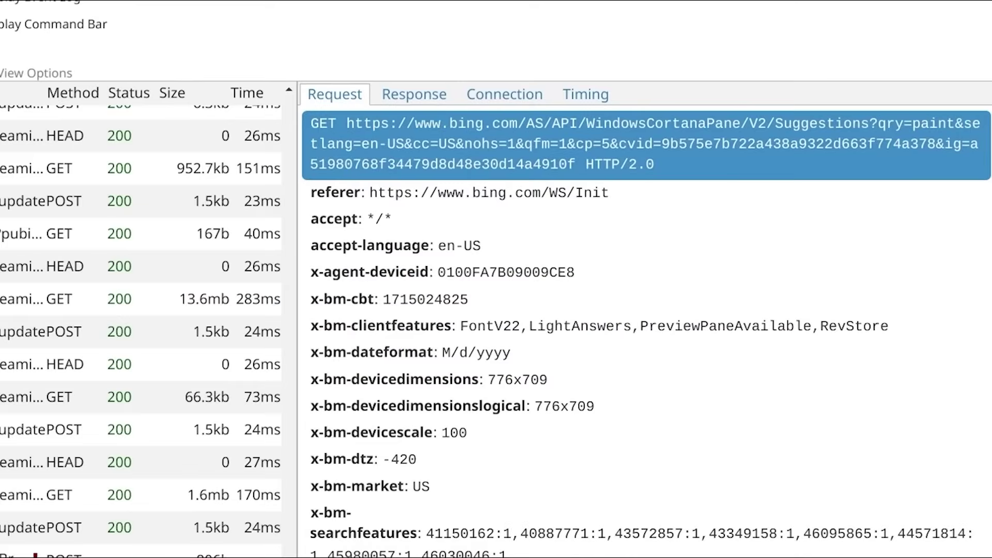
{"action": "triple_click", "coordinate": [482, 123]}
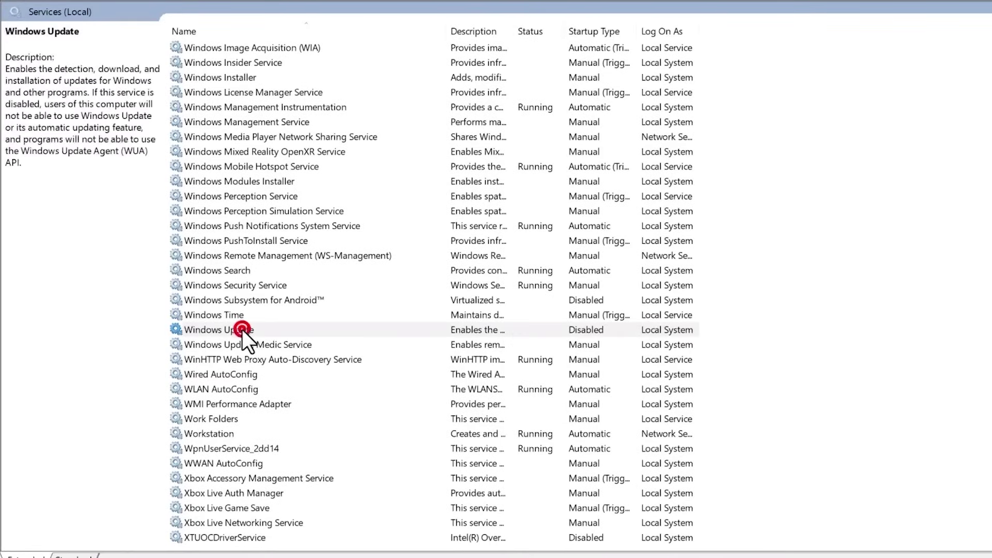
Step: Show the startup type options for the disabled Windows Update service
{"action": "left_click", "coordinate": [450, 253]}
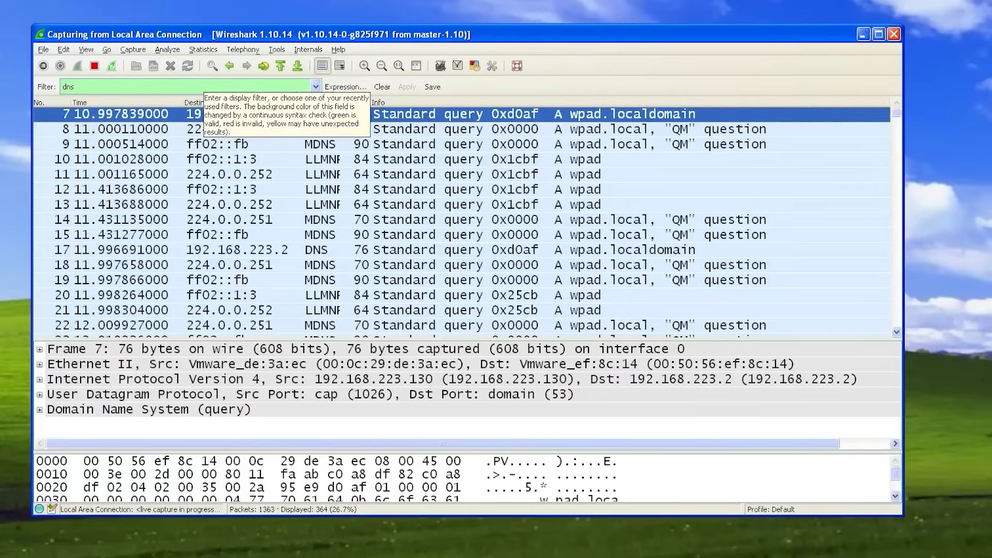
{"action": "scroll", "coordinate": [272, 138], "scroll_direction": "down", "scroll_amount": 1}
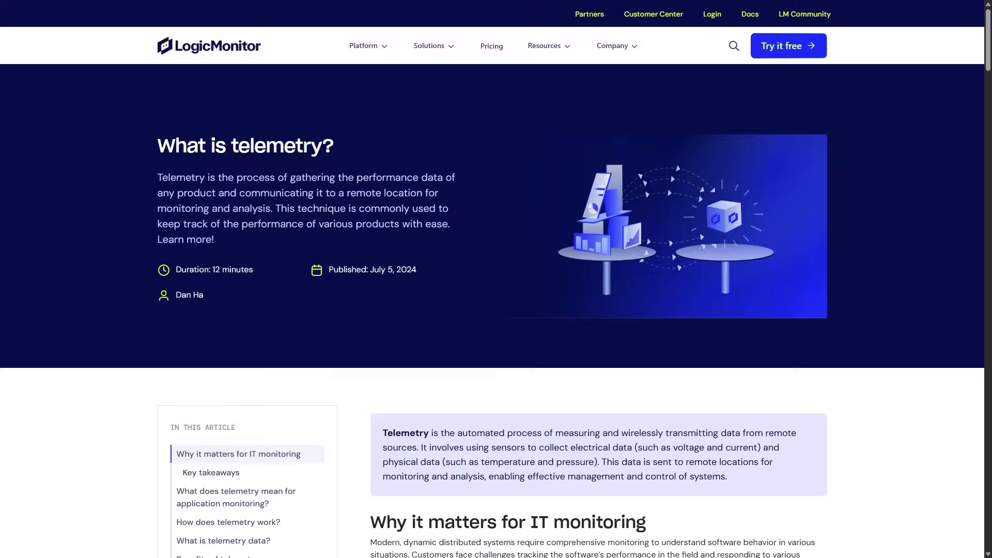
{"action": "scroll", "coordinate": [497, 310], "scroll_direction": "down", "scroll_amount": 3}
{"action": "scroll", "coordinate": [496, 310], "scroll_direction": "down", "scroll_amount": 2}
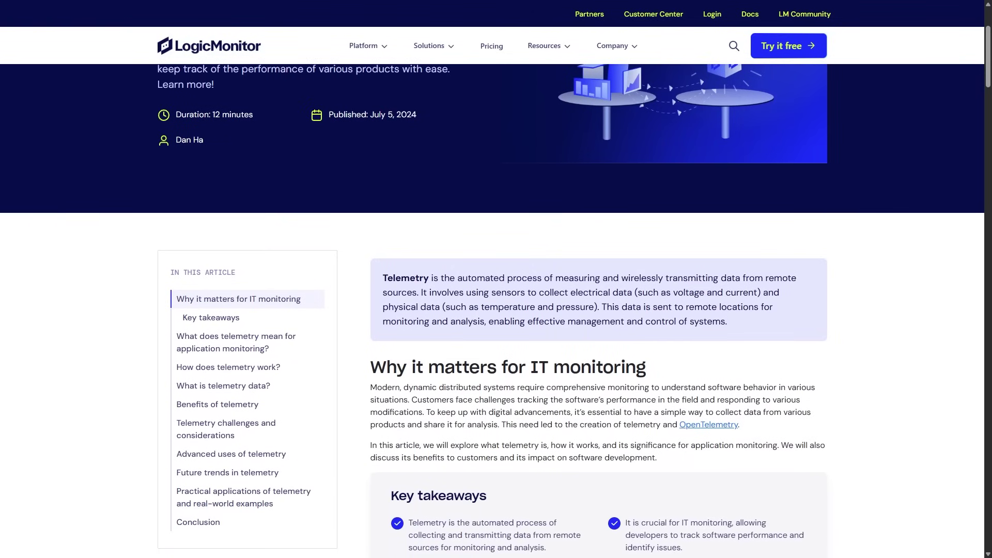
{"action": "scroll", "coordinate": [496, 310], "scroll_direction": "down", "scroll_amount": 3}
{"action": "scroll", "coordinate": [496, 310], "scroll_direction": "down", "scroll_amount": 2}
{"action": "scroll", "coordinate": [496, 310], "scroll_direction": "down", "scroll_amount": 2}
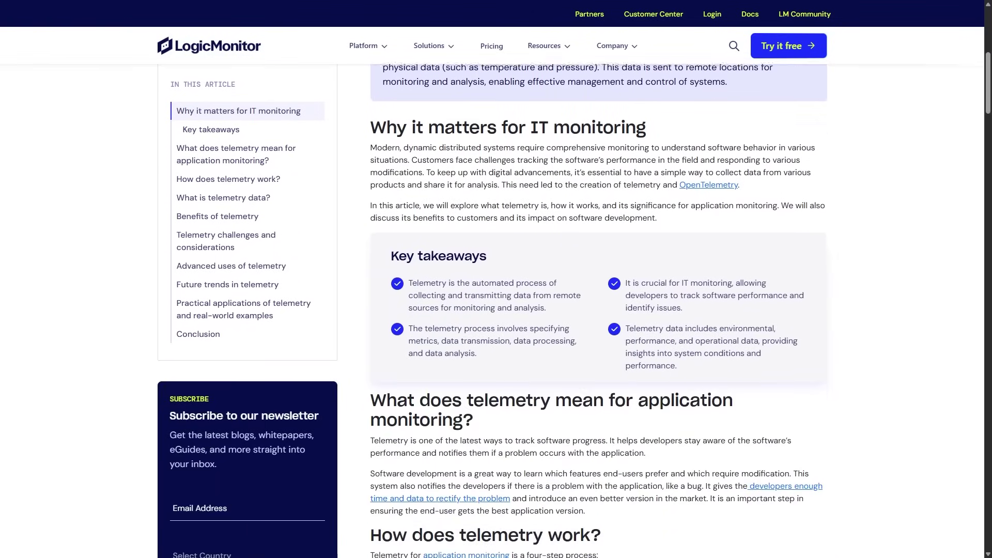
{"action": "scroll", "coordinate": [495, 310], "scroll_direction": "down", "scroll_amount": 2}
{"action": "scroll", "coordinate": [496, 310], "scroll_direction": "down", "scroll_amount": 2}
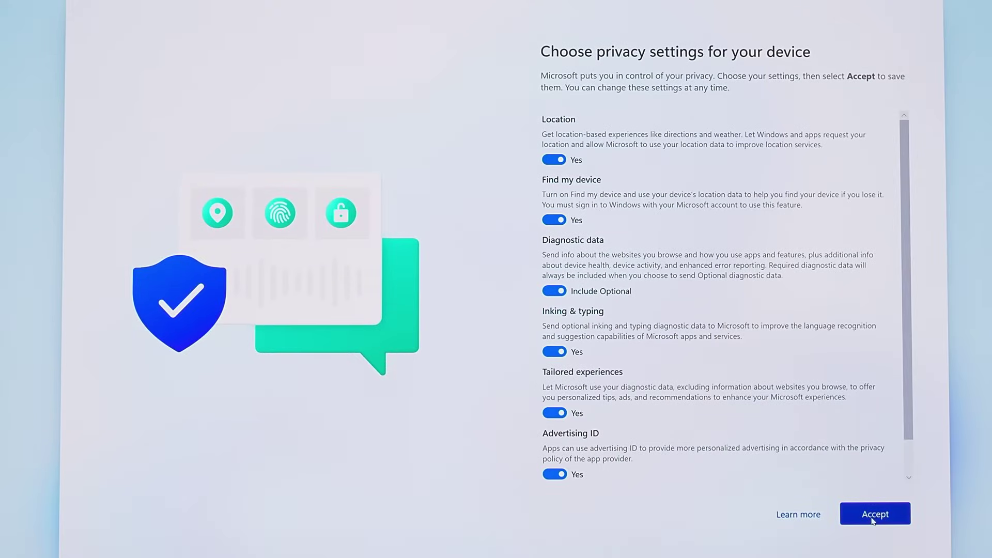
Step: Accept the device privacy settings with every option left on
{"action": "left_click", "coordinate": [873, 516]}
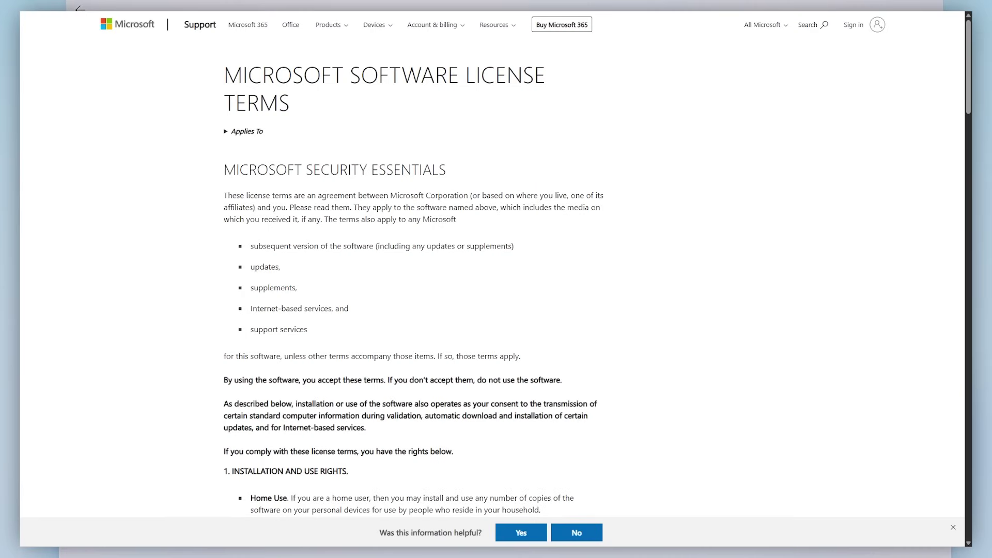
{"action": "scroll", "coordinate": [496, 279], "scroll_direction": "down", "scroll_amount": 3}
{"action": "scroll", "coordinate": [497, 279], "scroll_direction": "down", "scroll_amount": 2}
{"action": "scroll", "coordinate": [496, 279], "scroll_direction": "down", "scroll_amount": 3}
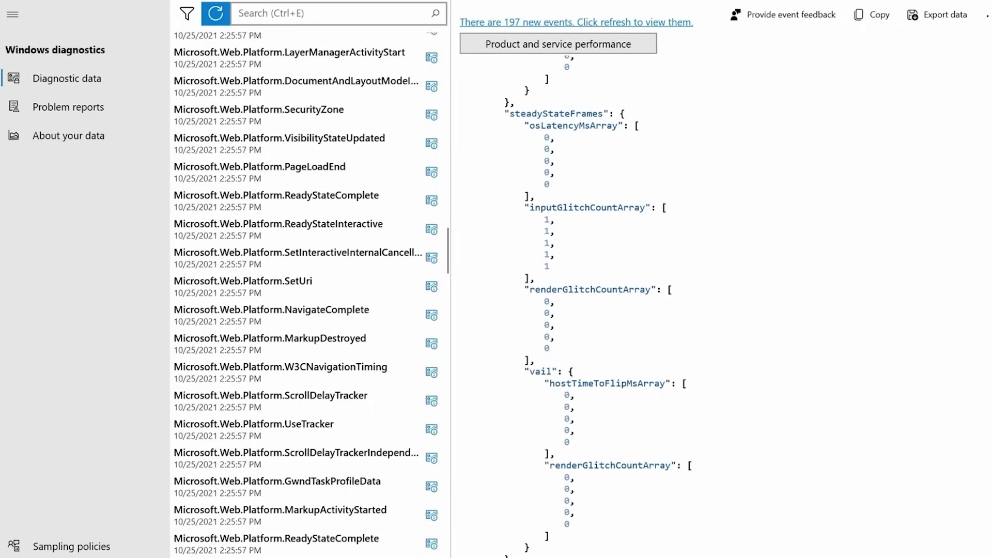
Step: Show 'About your data' in Diagnostic Data Viewer, with history size, top apps and categories
{"action": "left_click", "coordinate": [68, 136]}
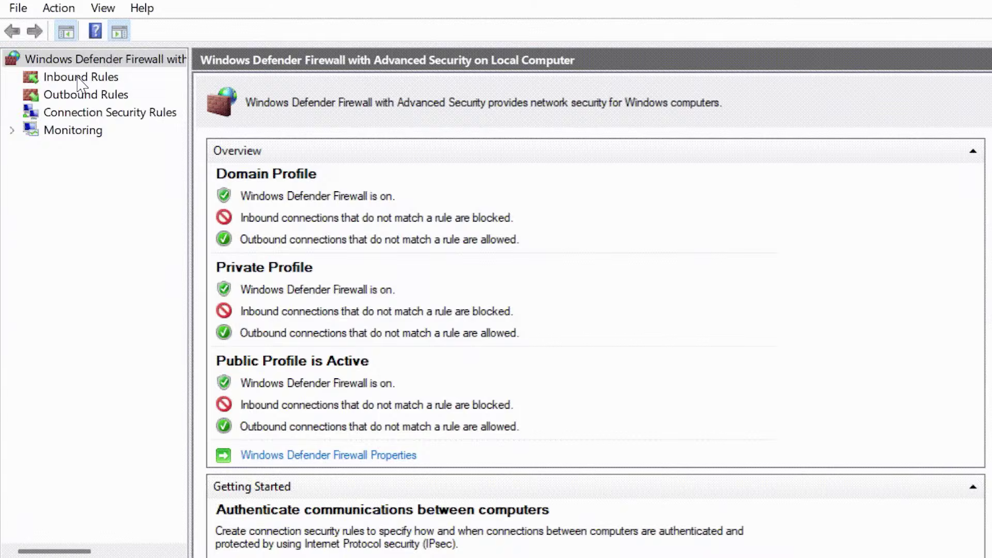
Step: Show the Inbound Rules list in Windows Defender Firewall
{"action": "left_click", "coordinate": [81, 77]}
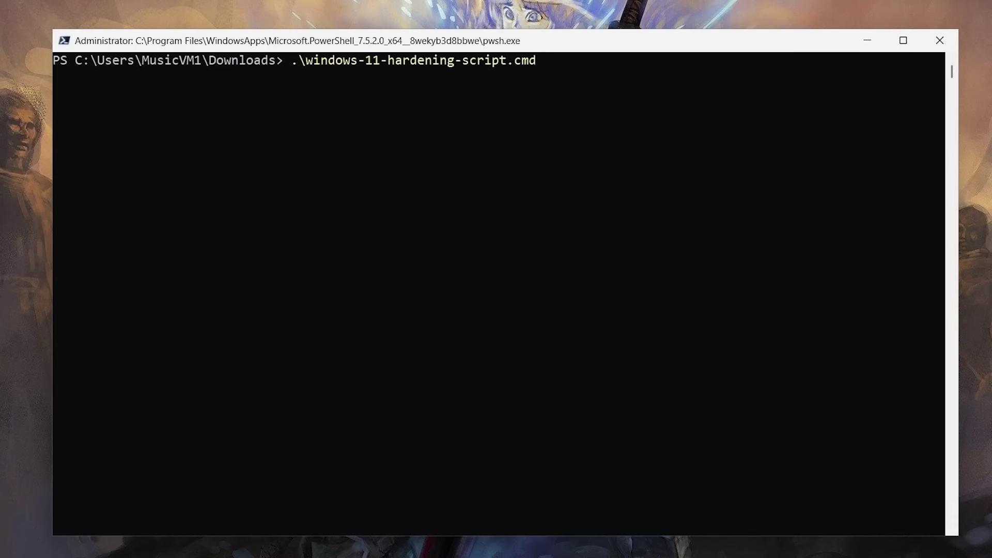
Step: Run .\windows-11-hardening-script.cmd in the admin PowerShell window
{"action": "key", "text": "Return"}
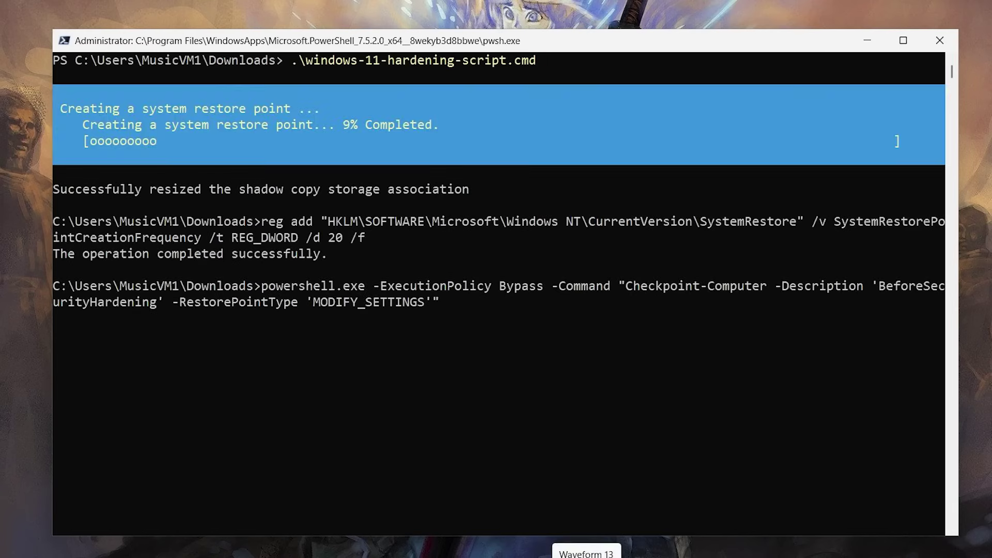